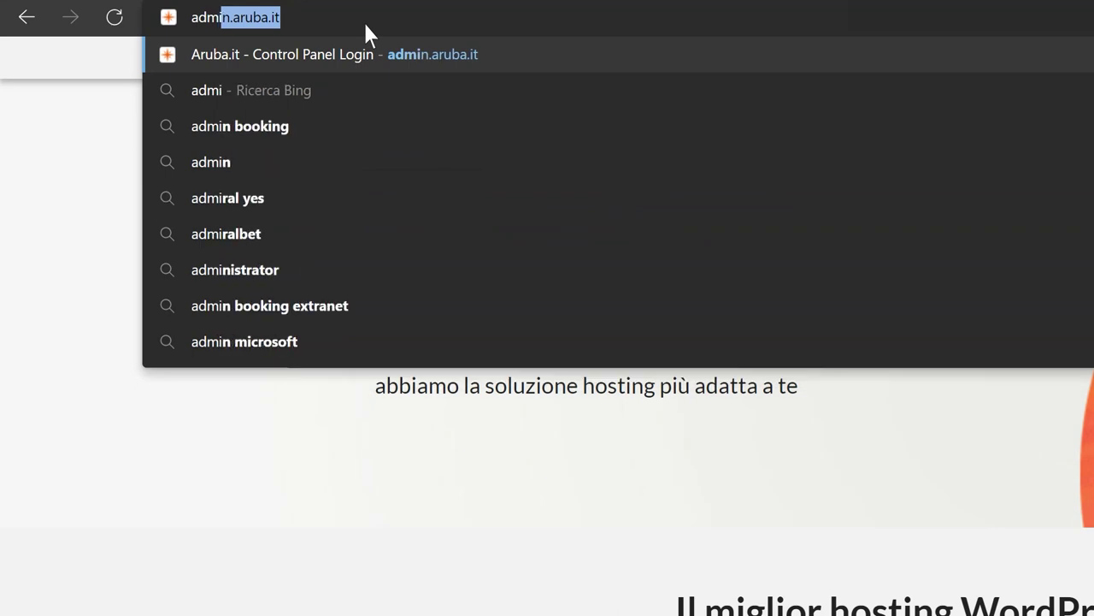
Step: Go to admin.aruba.it in Edge to reach the Aruba control panel login
text(.it)
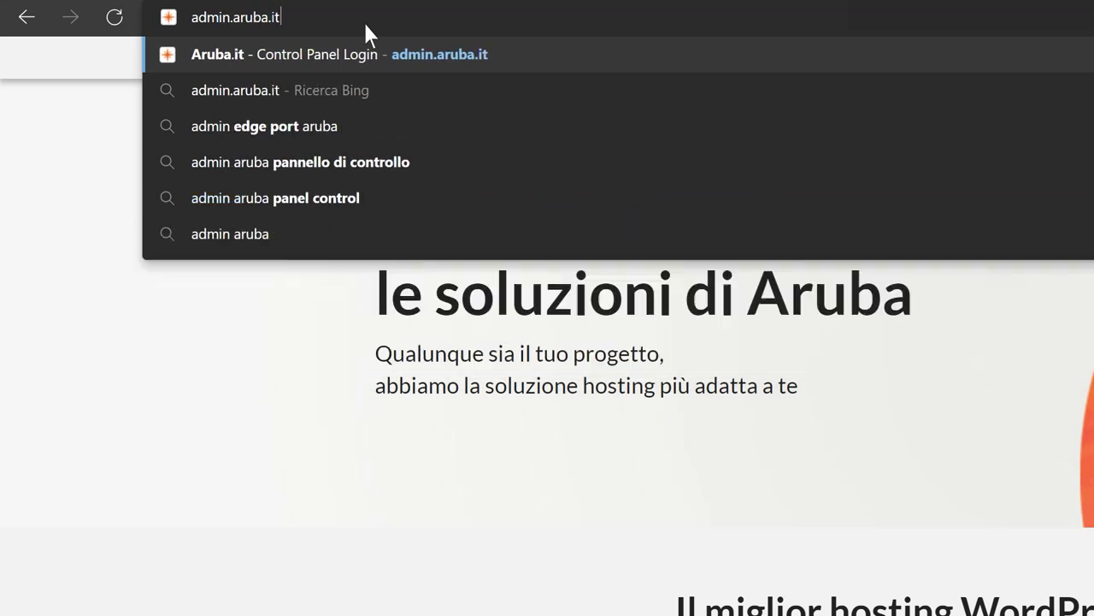
key(Return)
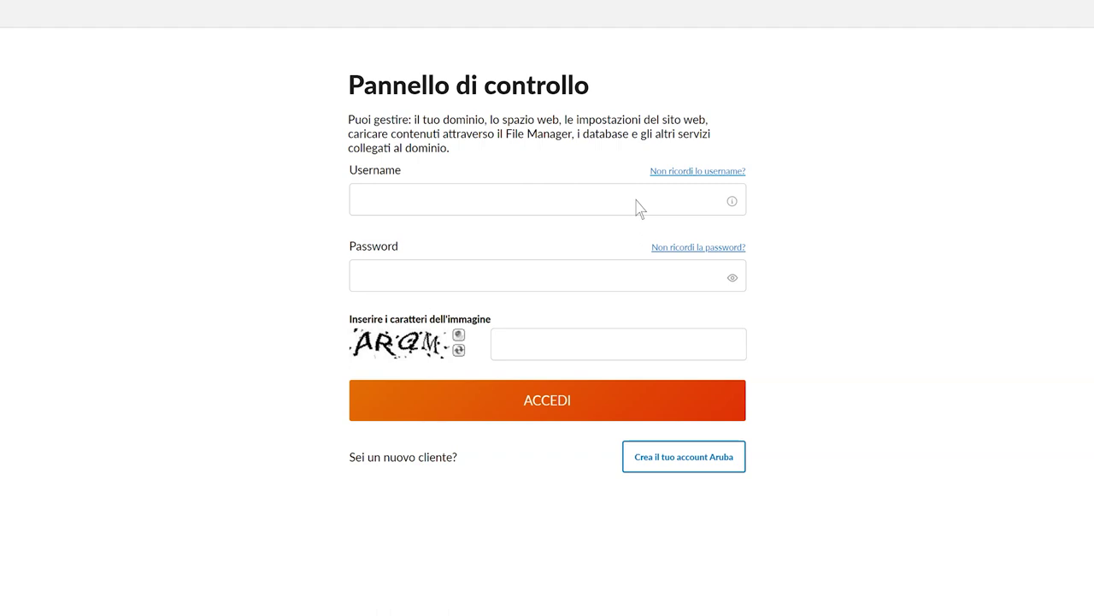
Step: Log in with the account e-mail, password and captcha, then open the Dominio page
click(640, 208)
click(613, 278)
text(*********)
click(613, 349)
text(ARQM)
click(562, 401)
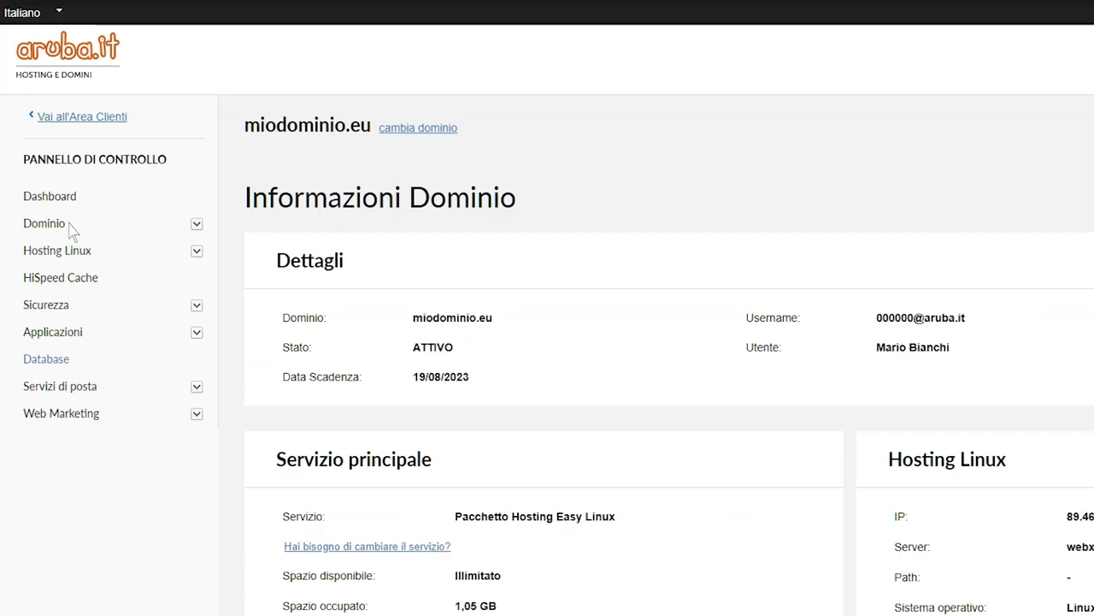
click(44, 223)
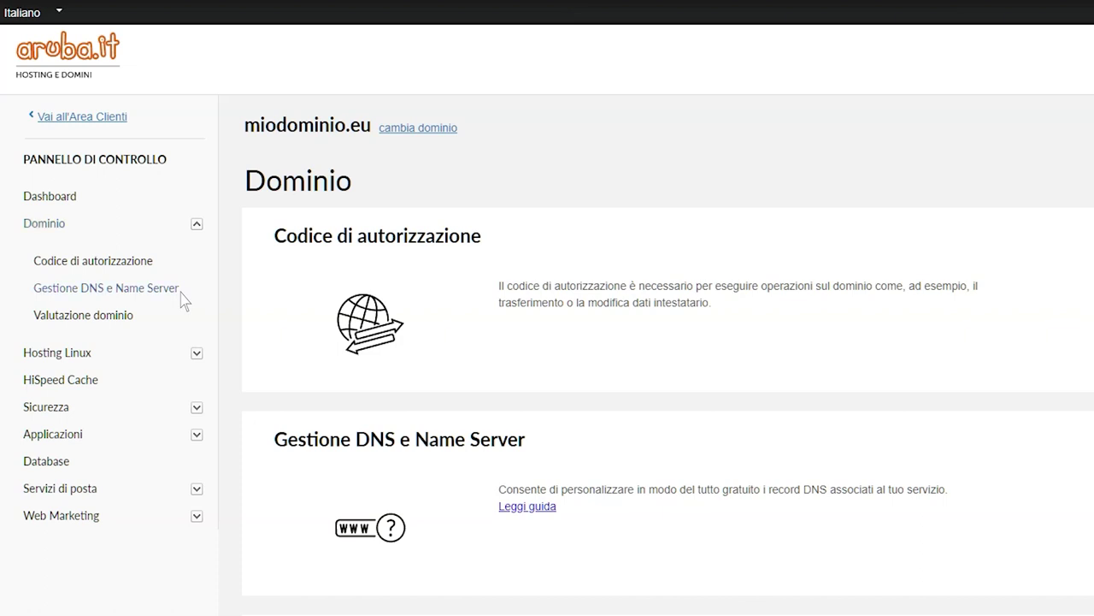
Step: Open 'Gestione DNS e Name Server' from the Dominio menu
click(181, 291)
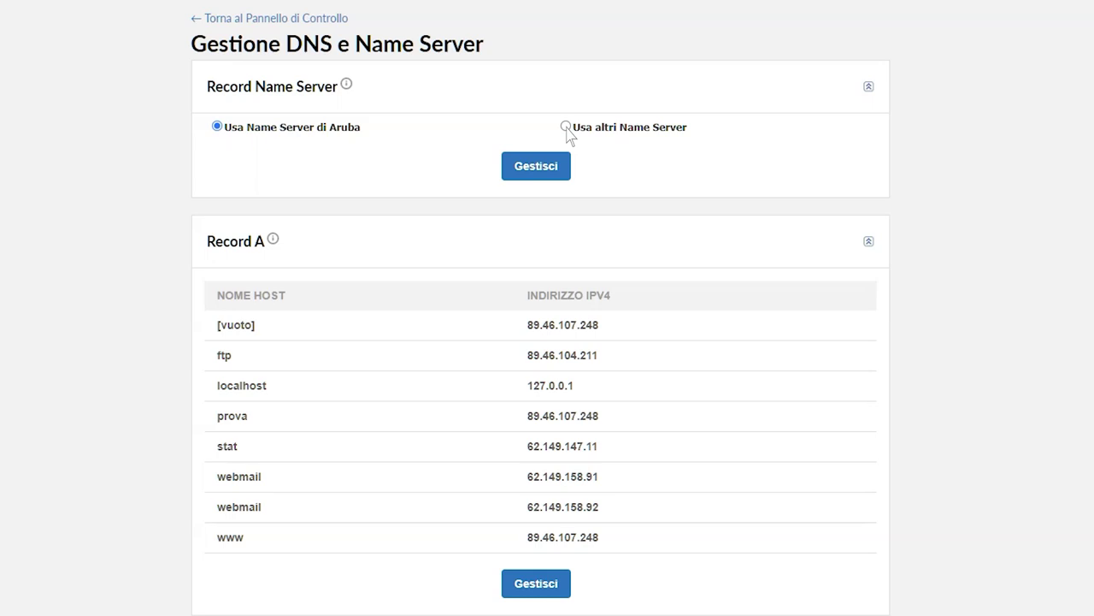
Step: Switch to 'Usa altri Name Server' while keeping MX mail routed to Aruba's servers
click(566, 127)
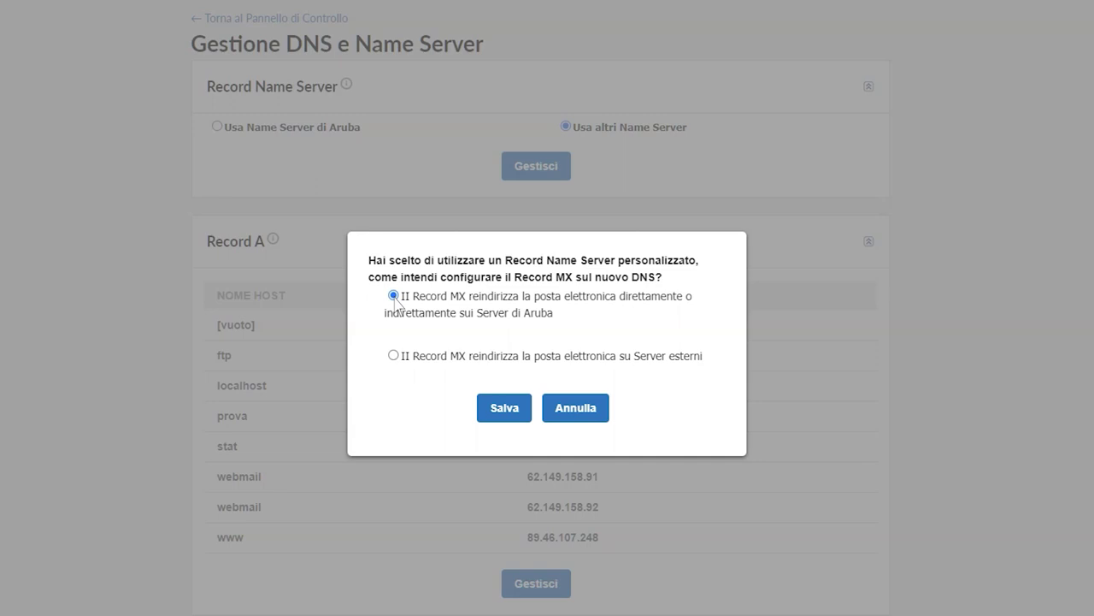
click(505, 409)
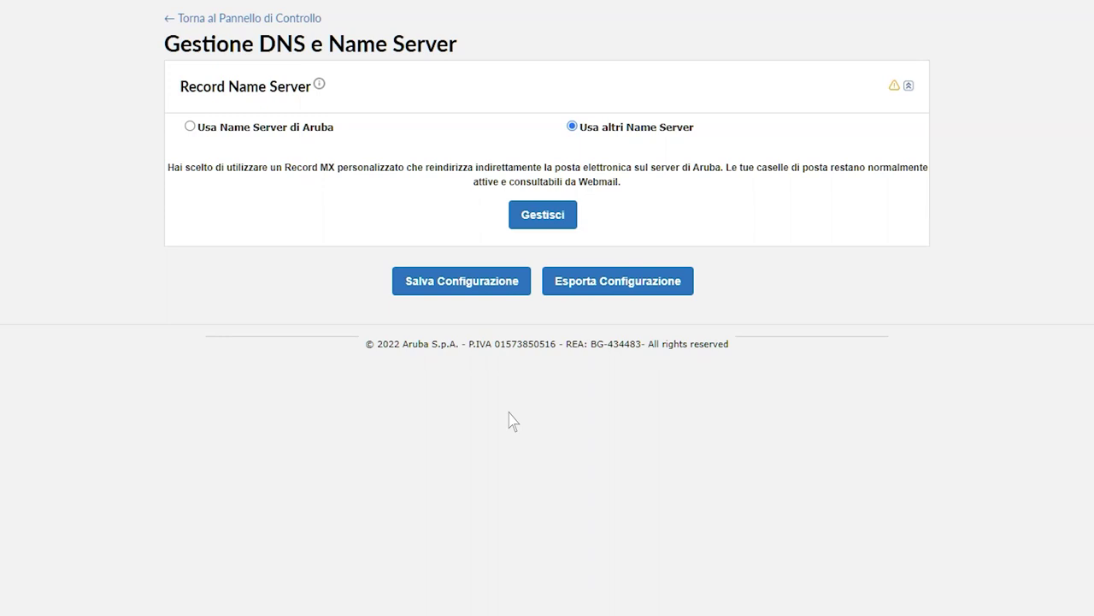
Step: Add name servers ns.esterno.it (1.1.1.1) and ns2.esterno.it (2.2.2.2) in the name server manager
click(547, 224)
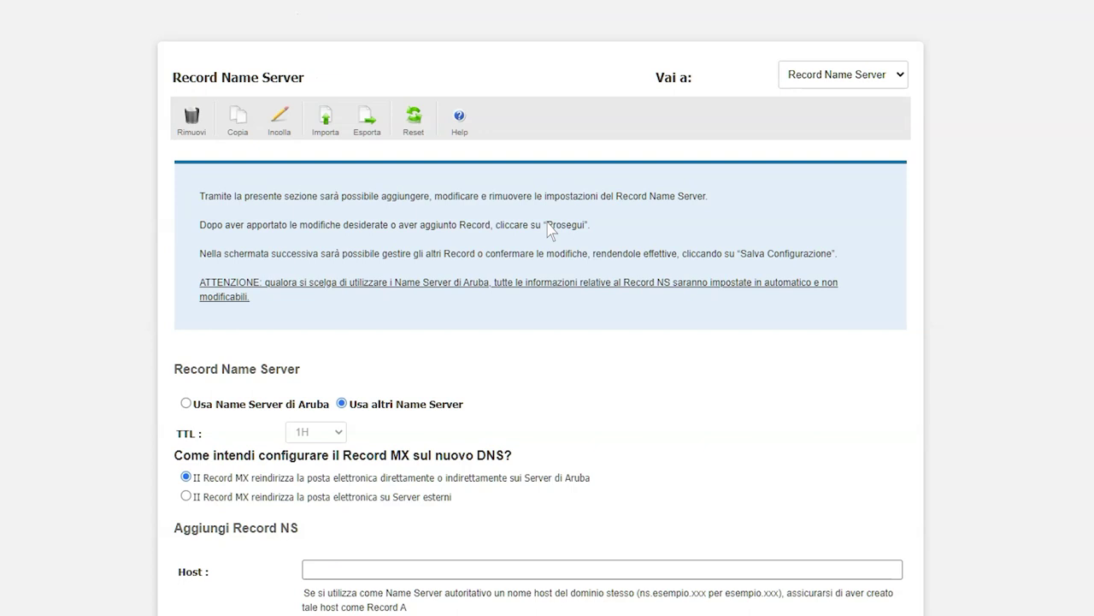
scroll(547, 226, down, 3)
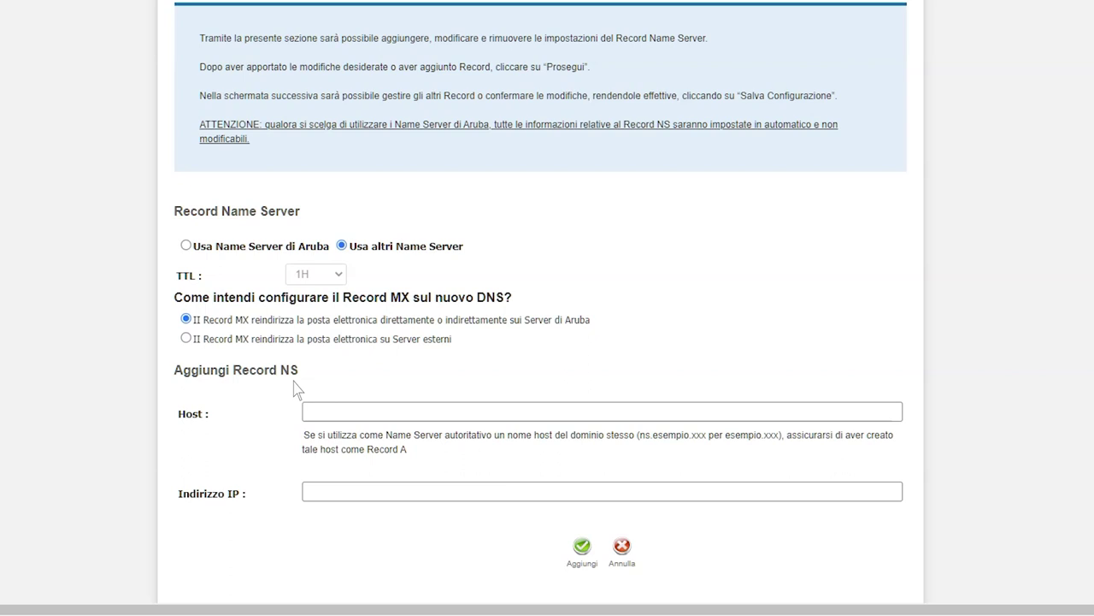
click(524, 414)
text(ns.esterno.it)
click(548, 494)
text(1.1.1.1)
click(582, 550)
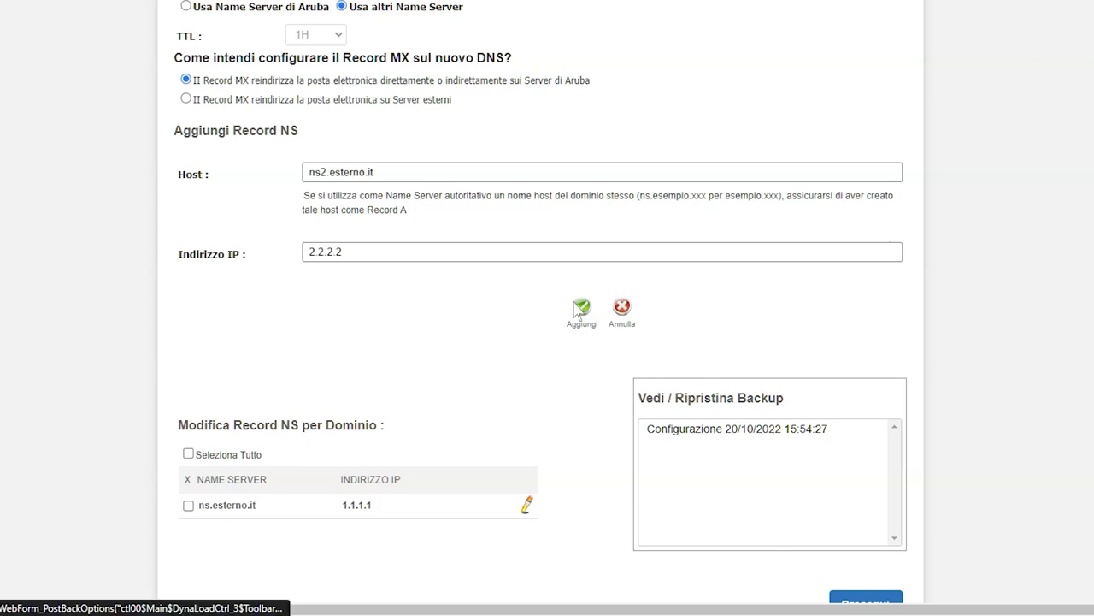
click(583, 308)
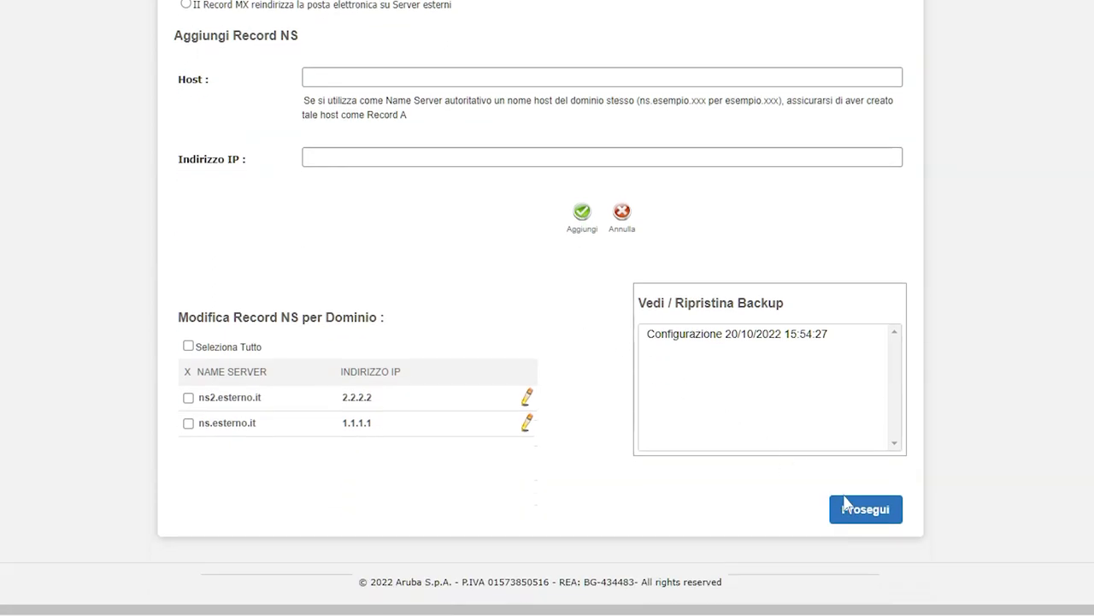
scroll(870, 522, up, 2)
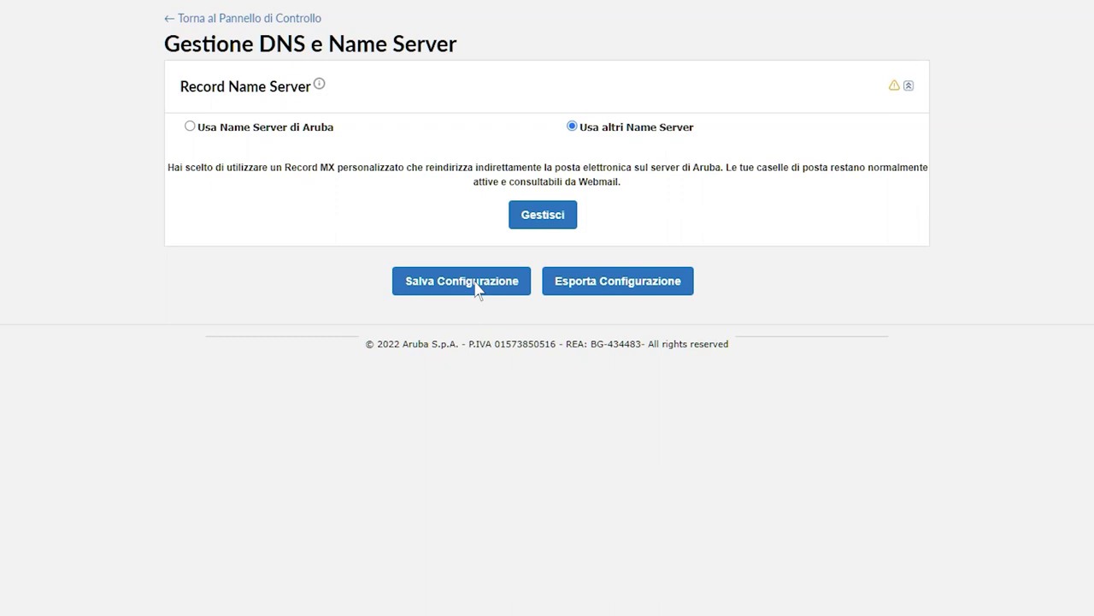
Step: Save the DNS configuration with Salva Configurazione
click(461, 282)
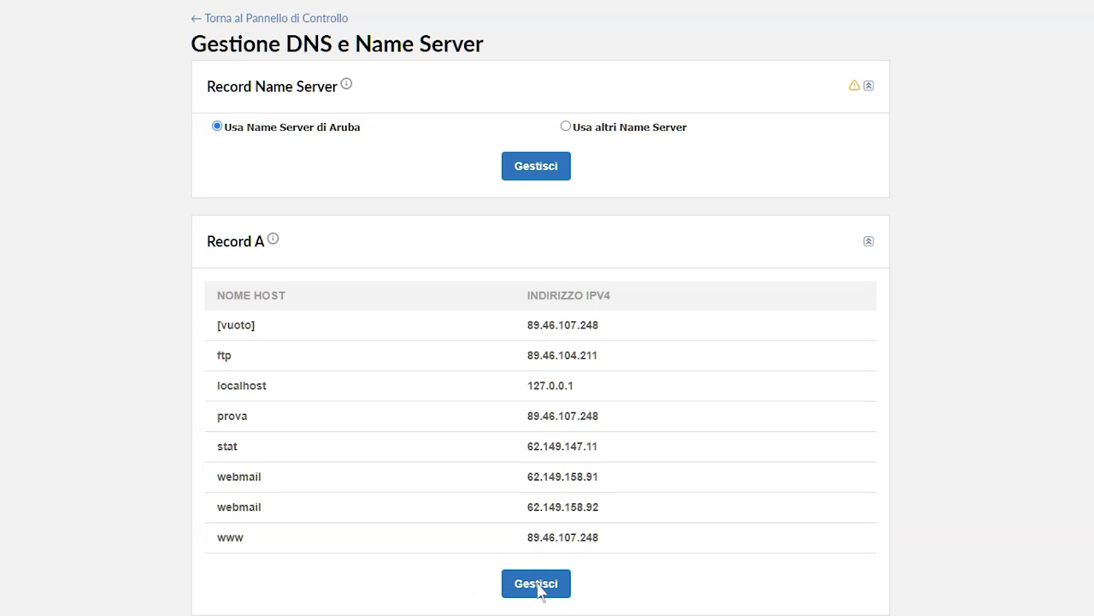
Step: Review the eight A records, such as ftp at 89.46.104.211, then return to the overview
click(537, 585)
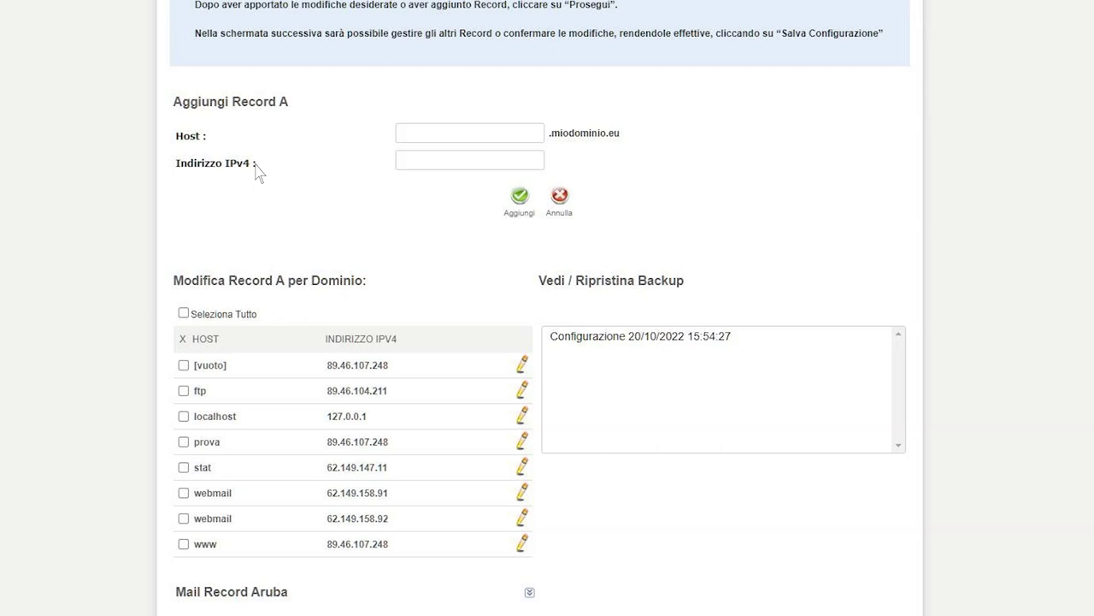
scroll(259, 171, down, 1)
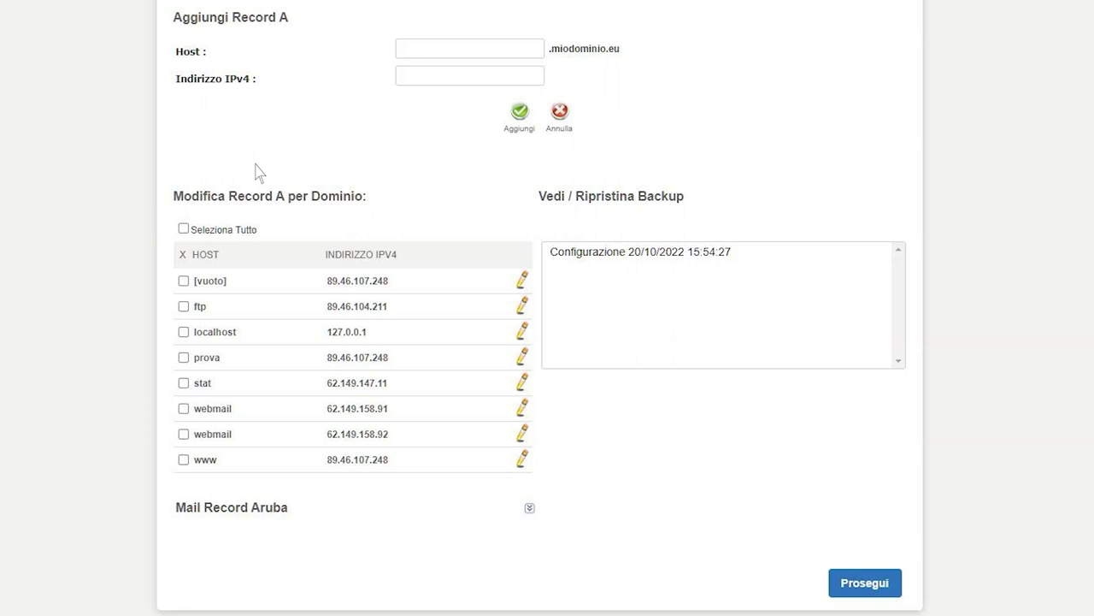
click(872, 586)
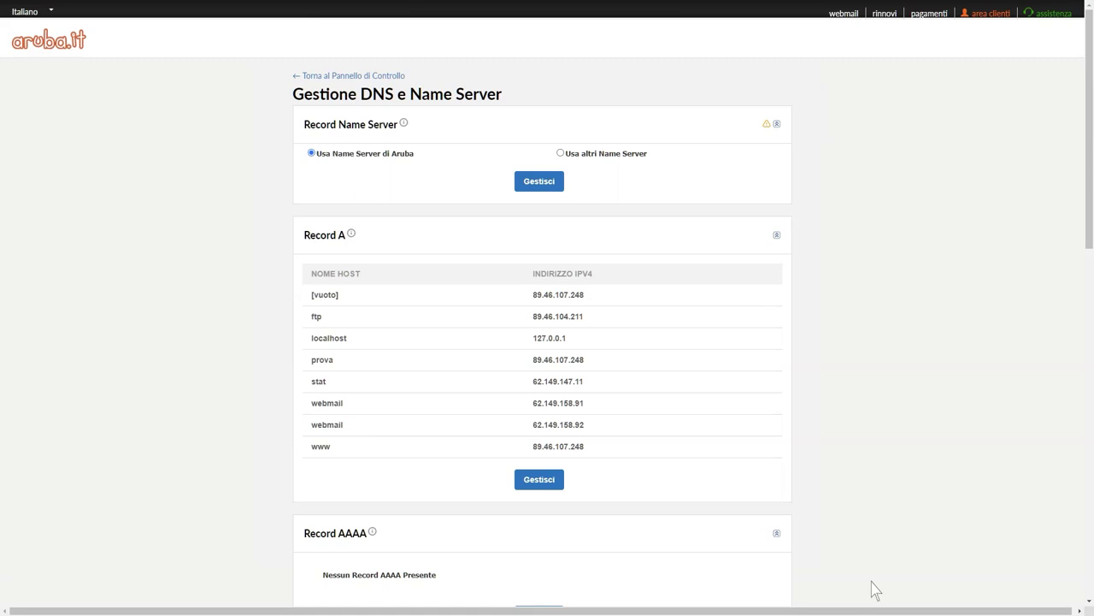
Step: Set Record MX to 'Usa altri Mail Server'
scroll(874, 590, down, 4)
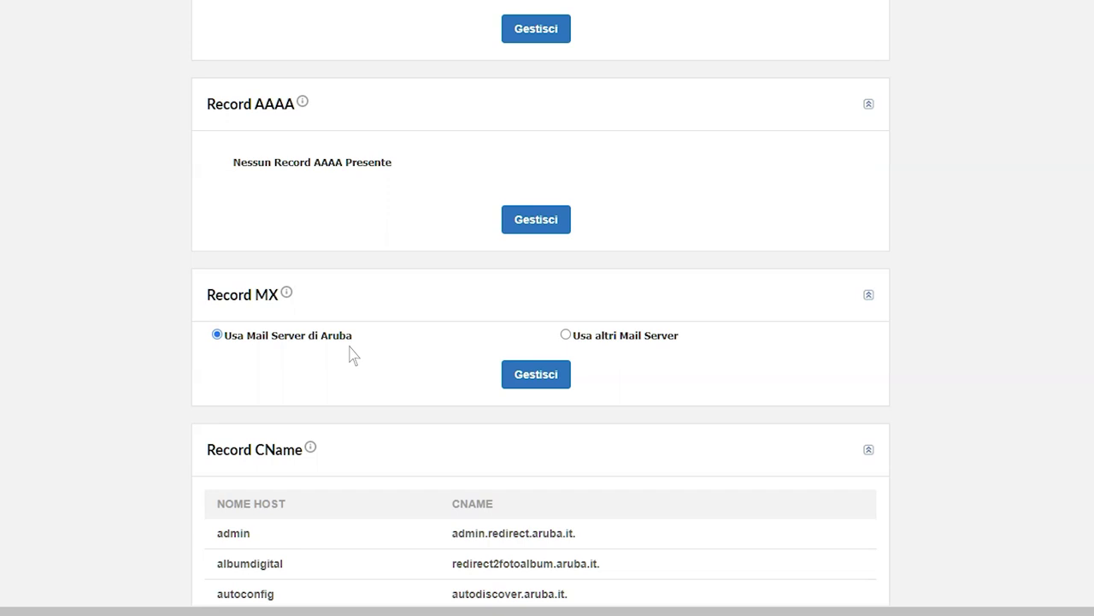
click(566, 335)
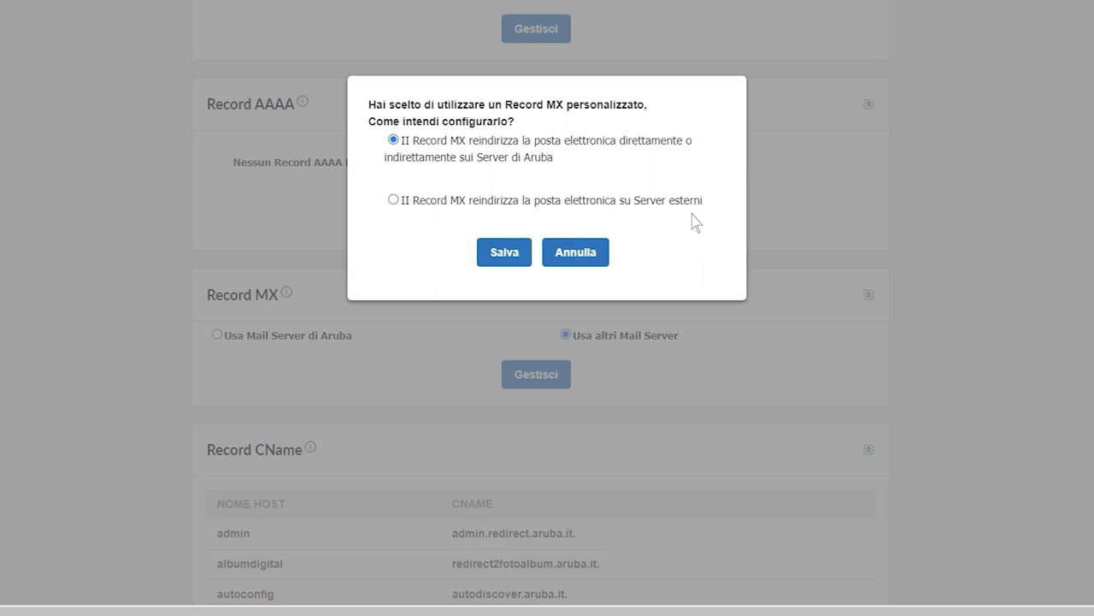
Step: Choose to have the MX record redirect mail to external servers, and save
click(394, 200)
click(504, 253)
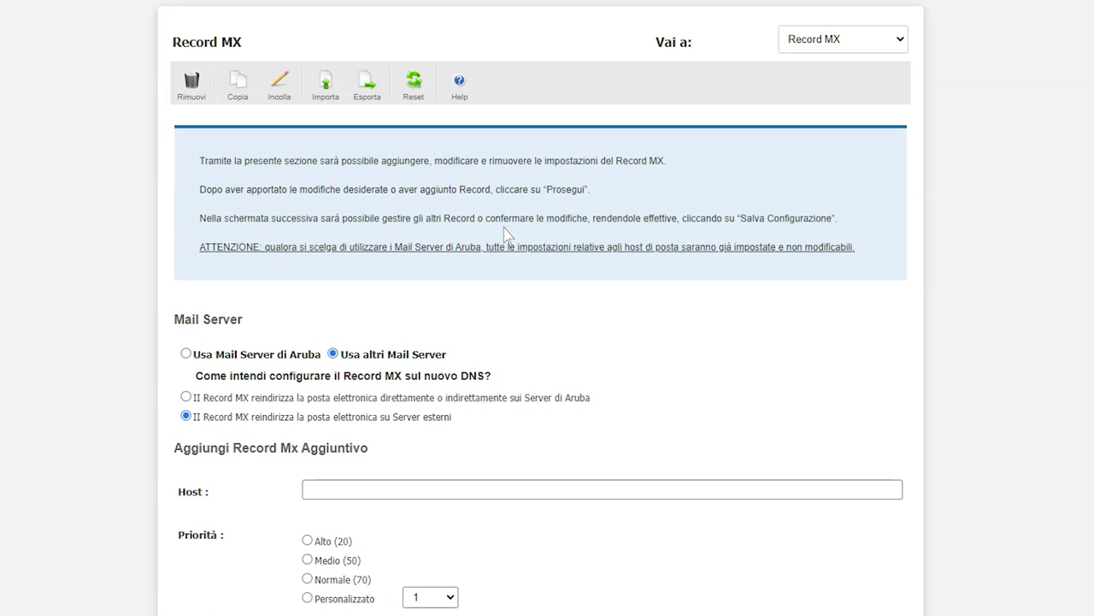
Step: Leave the Record MX page without adding MX hosts, returning to the DNS overview
scroll(505, 231, down, 1)
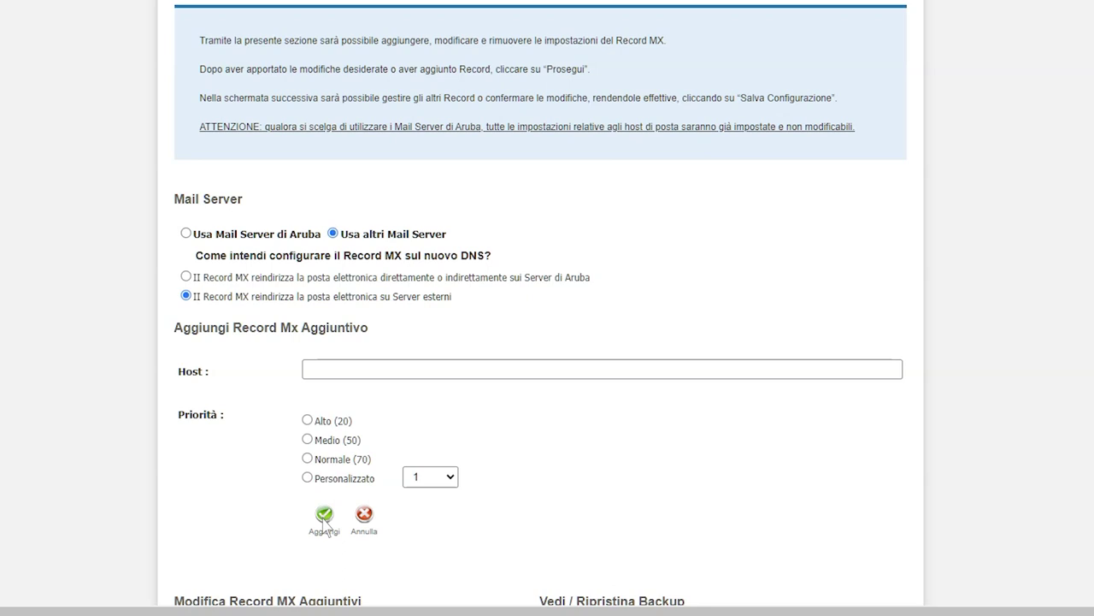
scroll(323, 522, down, 3)
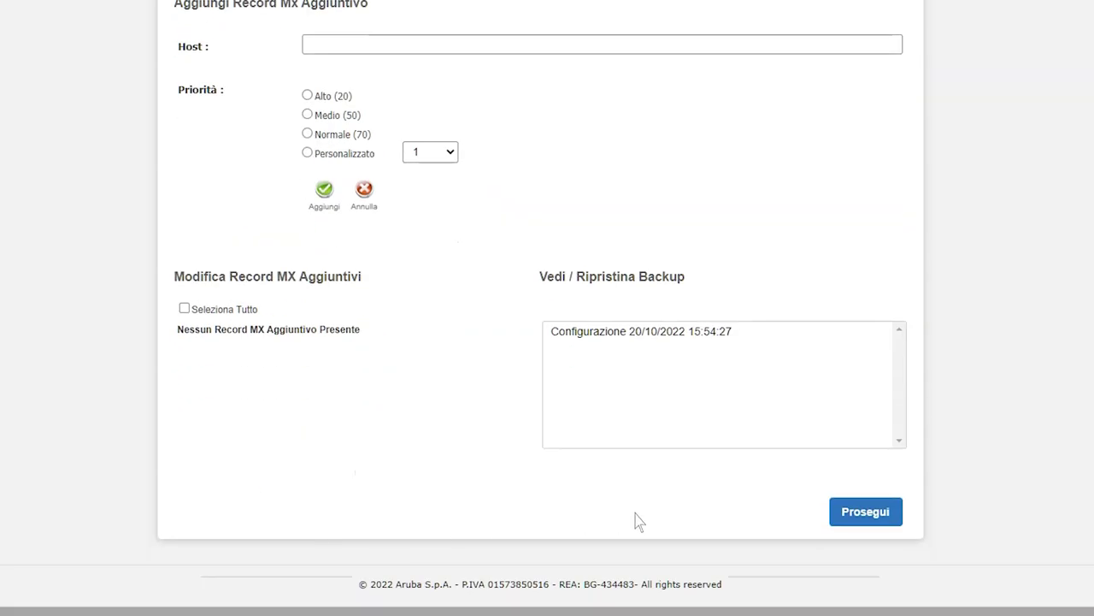
click(875, 515)
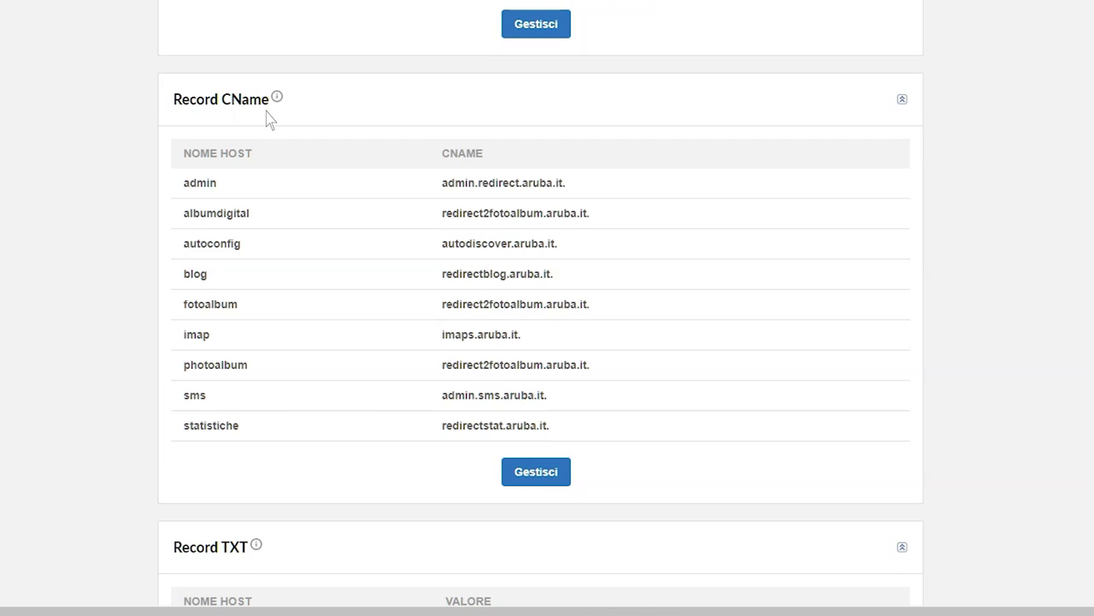
Step: Open the CNAME editor for miodominio.eu, with its nine existing CNAME records
click(524, 479)
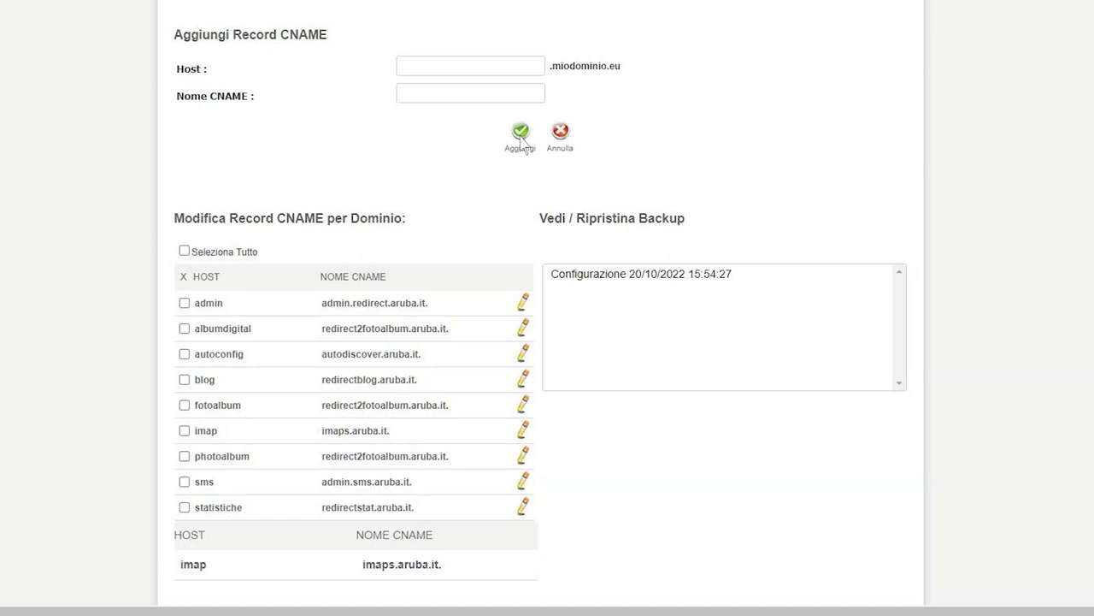
Step: Leave the CNAME page without changes and return to the DNS overview
scroll(522, 141, down, 2)
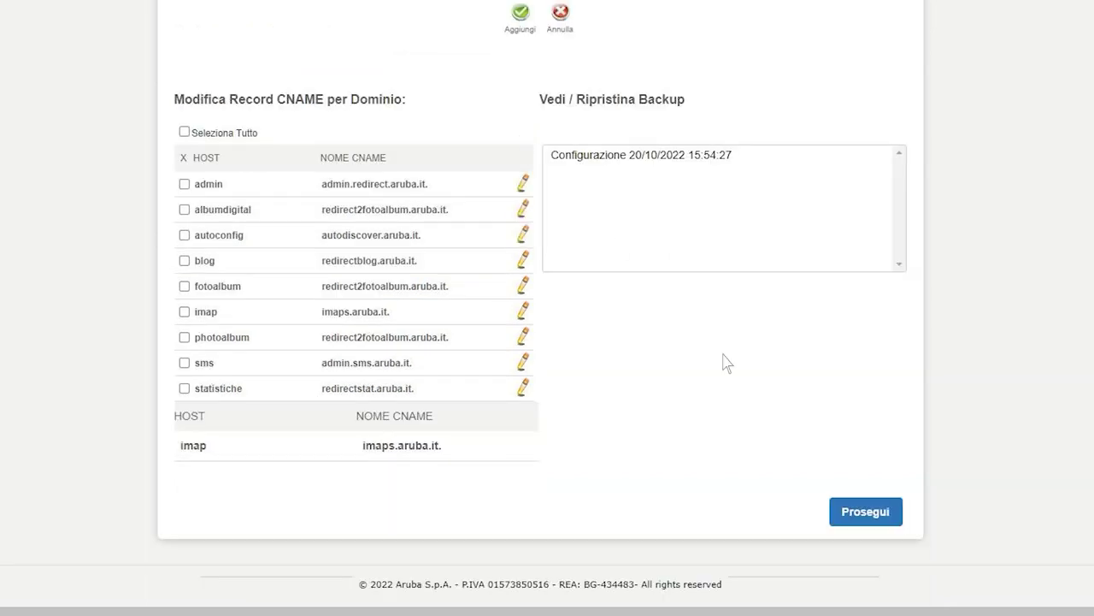
click(872, 515)
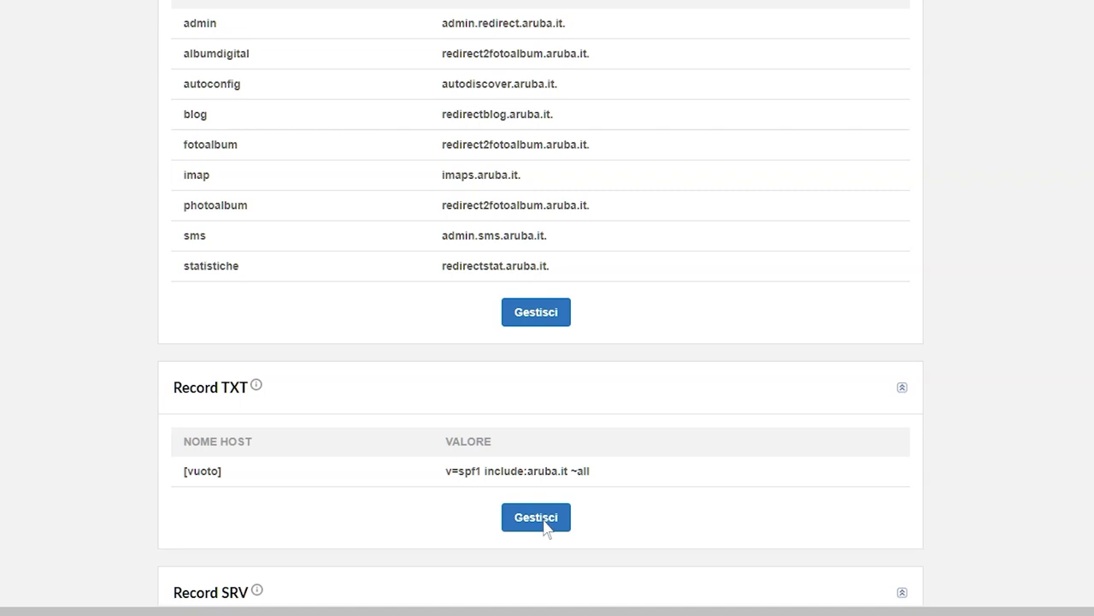
Step: Open management of the TXT records, showing the SPF record v=spf1 include:aruba.it ~all
click(536, 517)
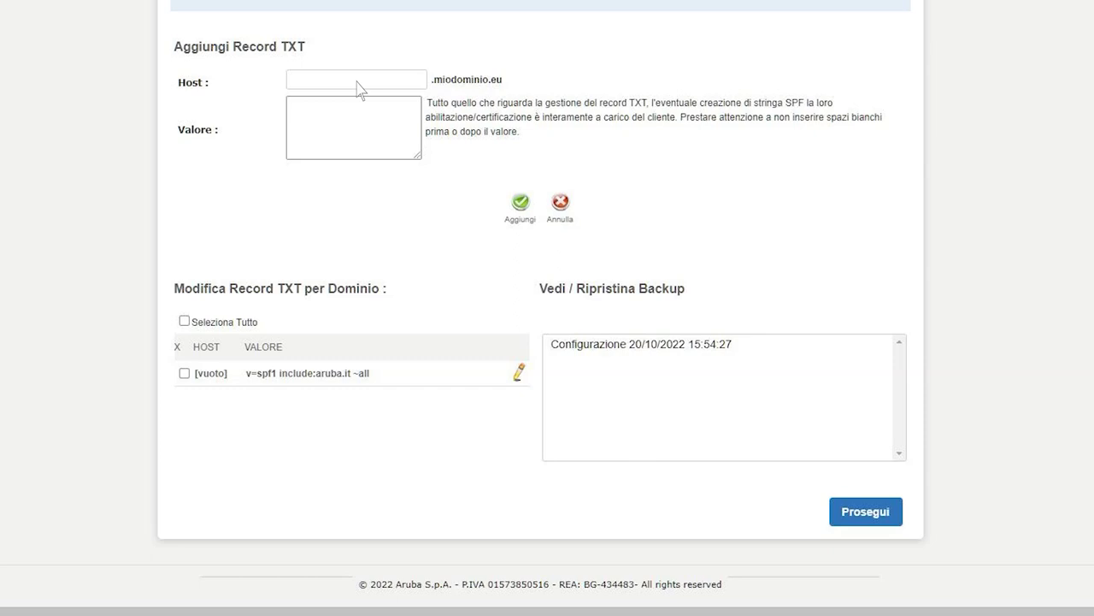
Step: Return from the TXT page and save the whole DNS configuration with Salva Configurazione
click(866, 513)
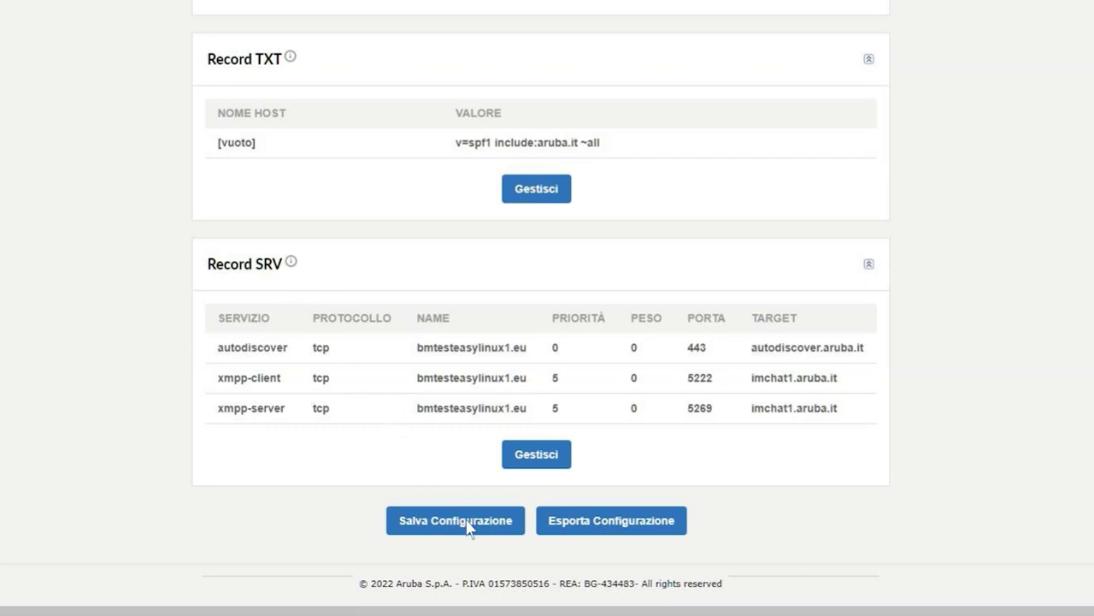
key(ctrl+minus)
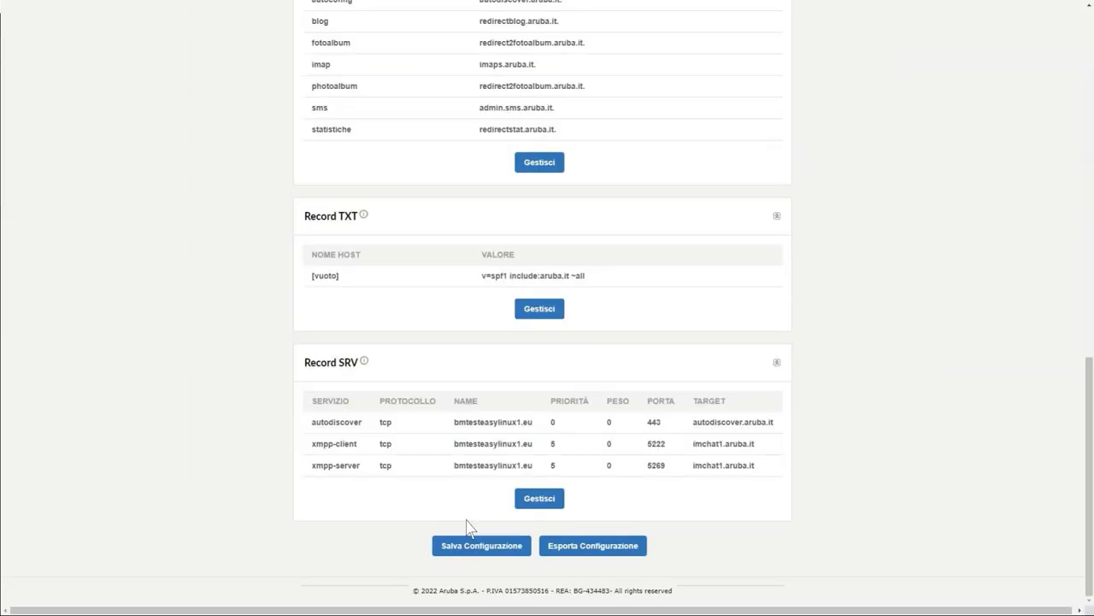
click(467, 536)
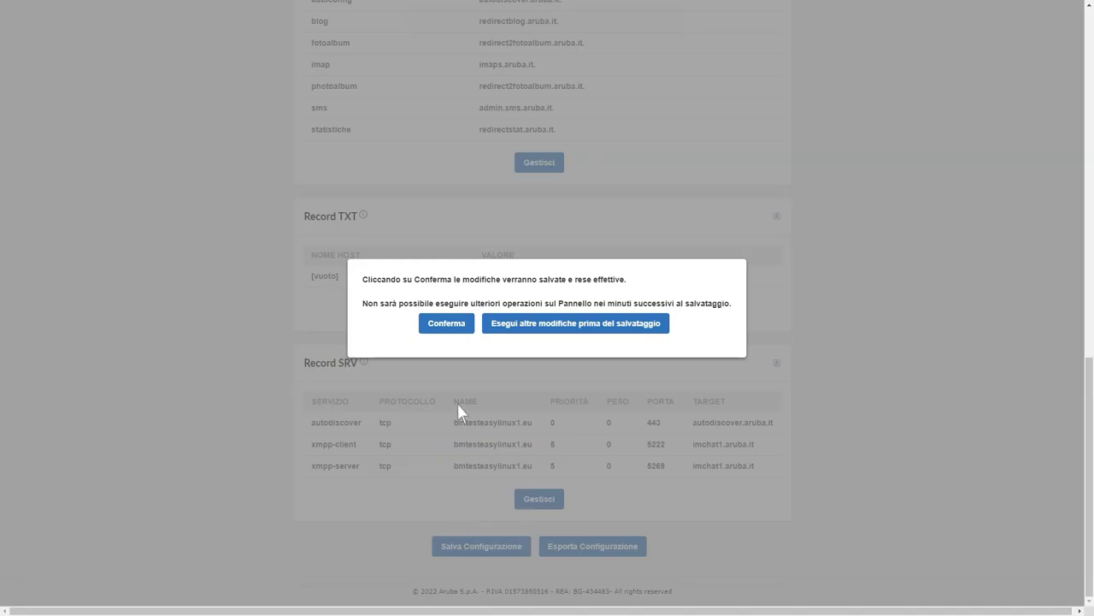